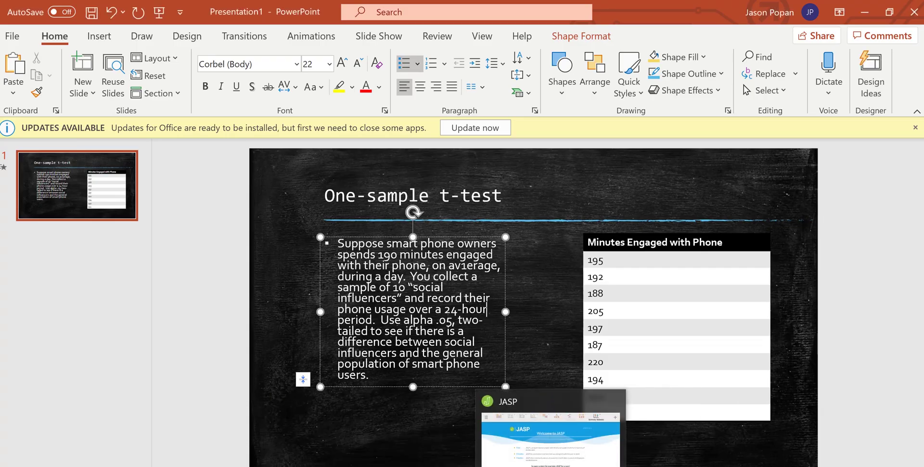
Step: Switch to JASP and open the 'one sample t test problem' data file from Downloads
click(535, 433)
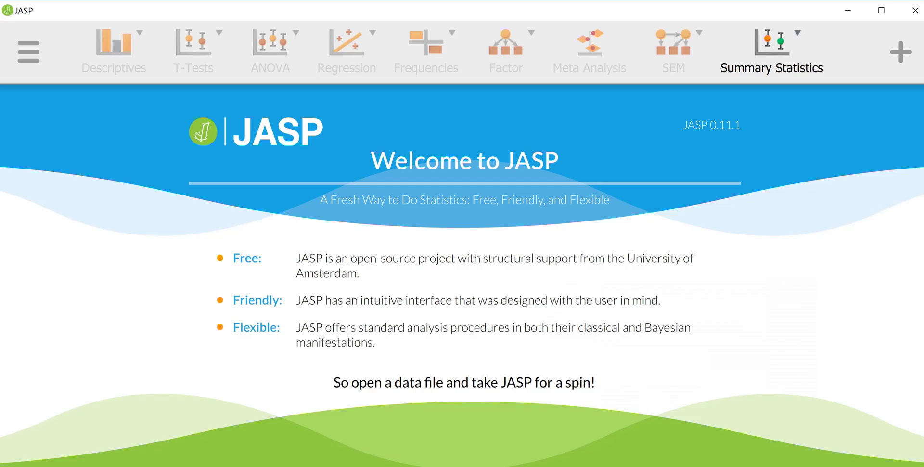
click(24, 54)
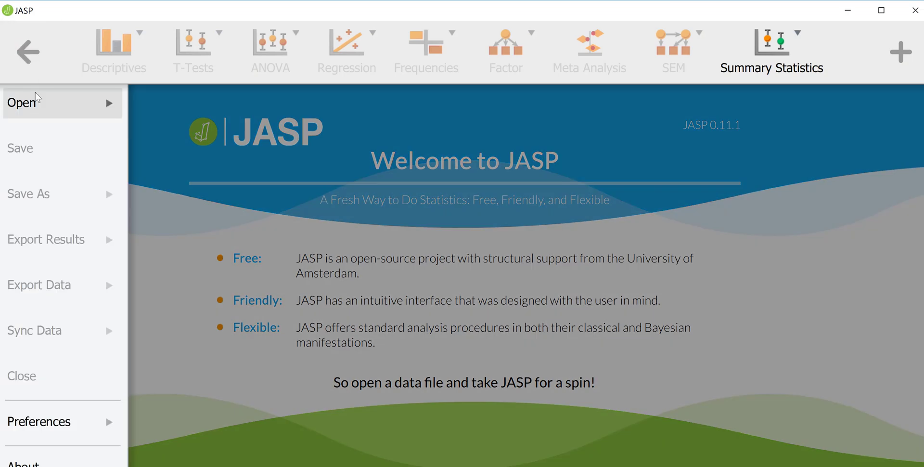
click(36, 110)
click(179, 158)
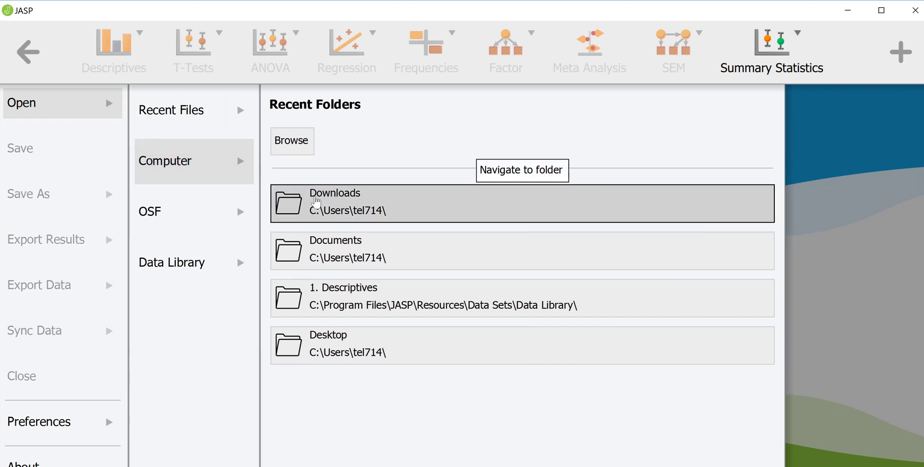
click(316, 202)
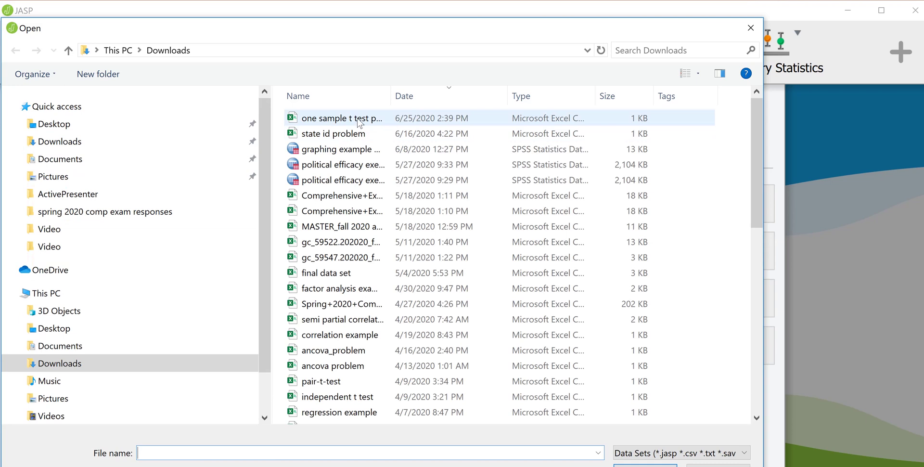
click(359, 121)
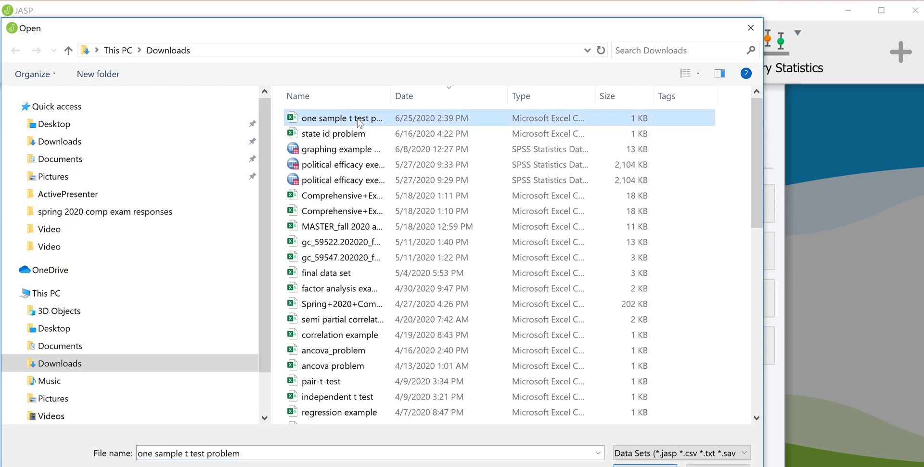
double_click(360, 121)
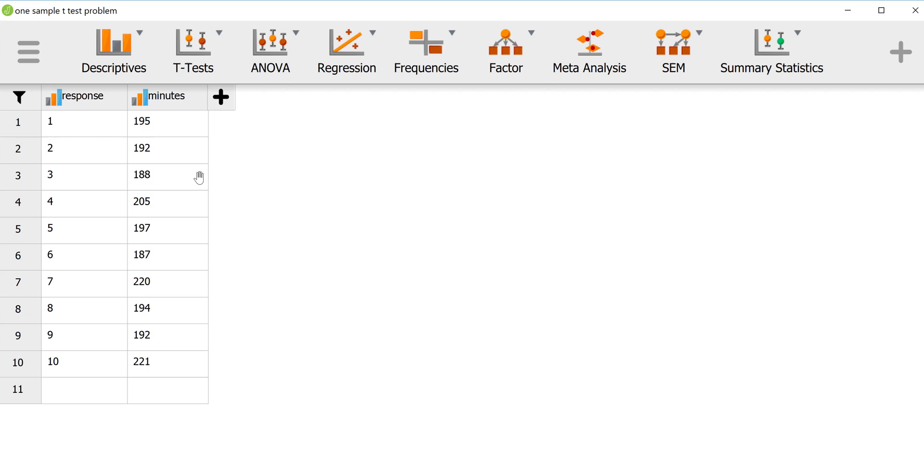
Step: Run a One Sample T-Test with minutes as the variable
click(213, 63)
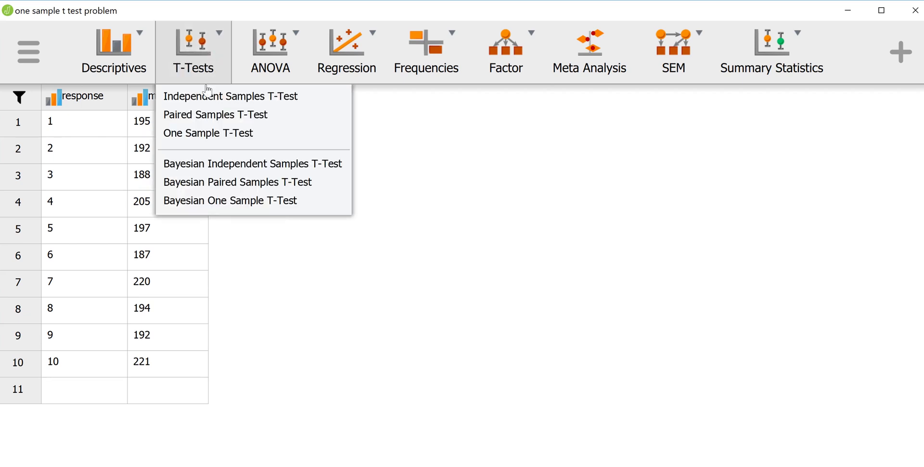
click(206, 141)
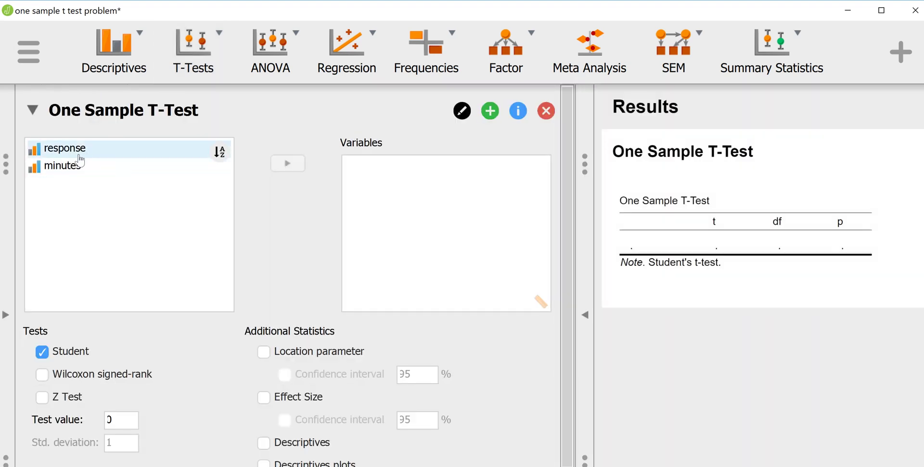
click(66, 169)
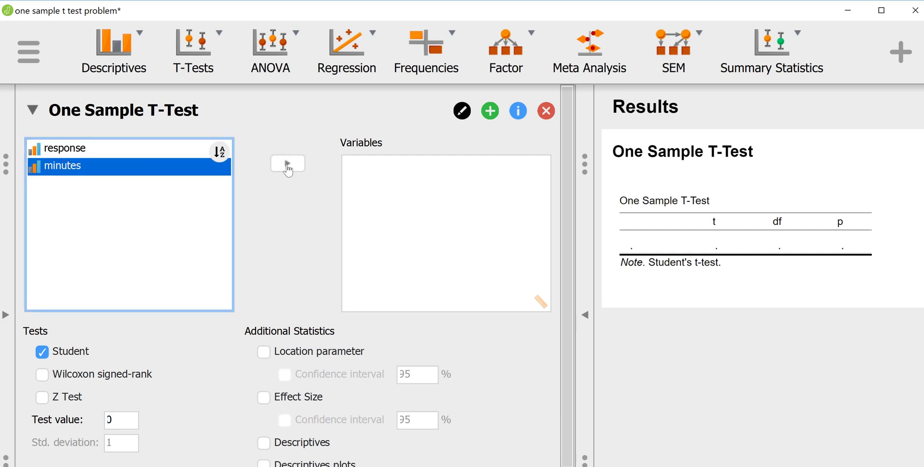
click(288, 164)
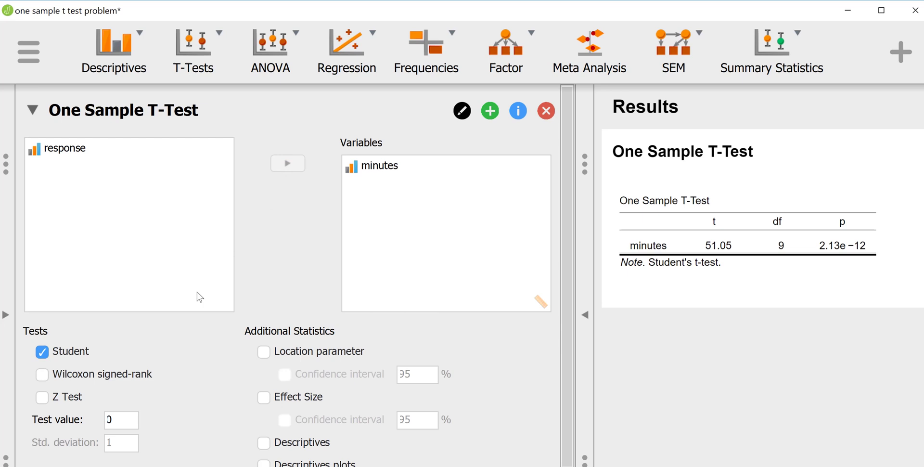
Step: Change the test value from 0 to 190
click(128, 423)
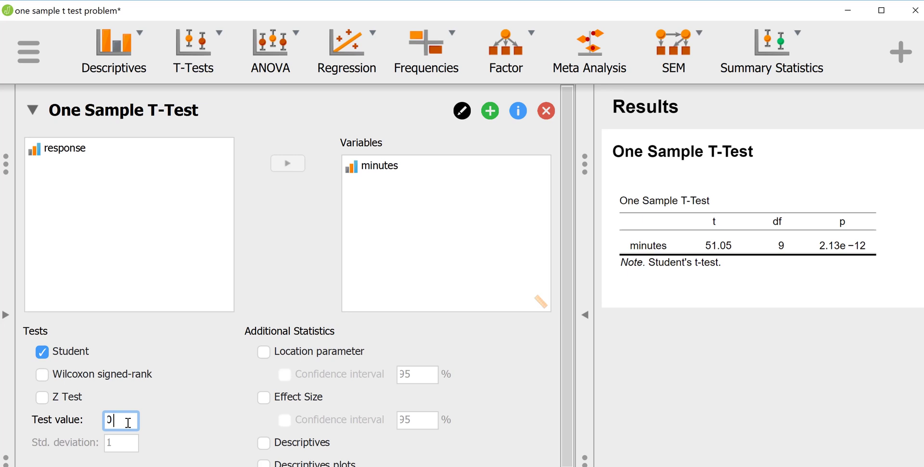
key(BackSpace)
text(190)
Step: Add the mean difference and Cohen's d with confidence intervals, plus descriptives table and plots
scroll(153, 346, down, 2)
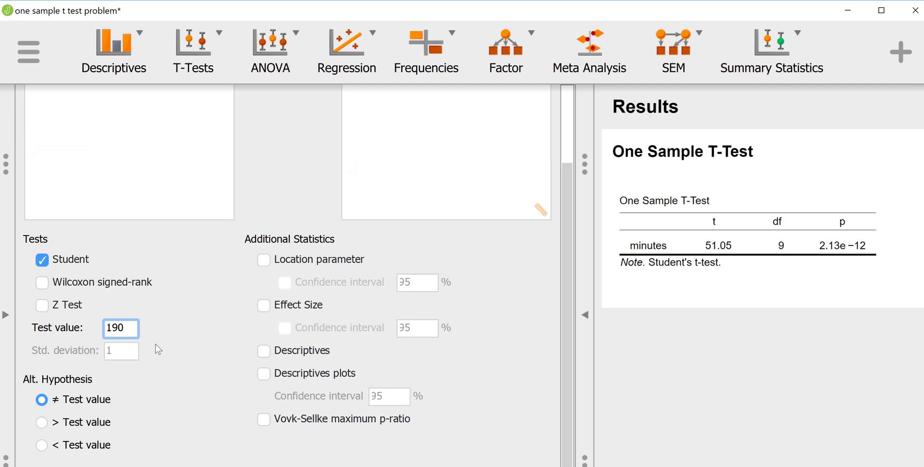
click(264, 261)
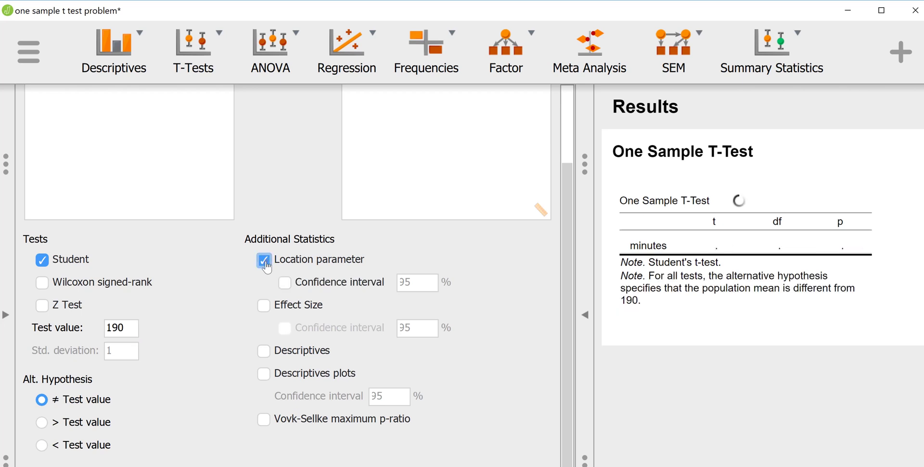
click(286, 288)
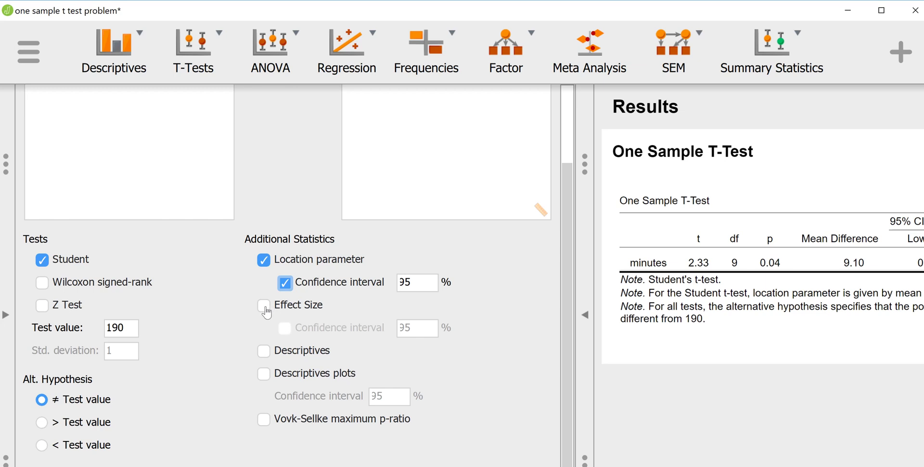
click(265, 306)
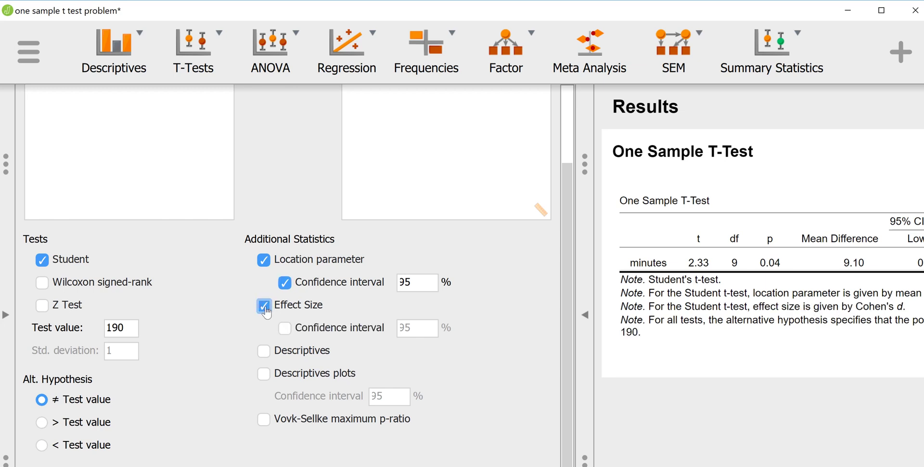
click(286, 329)
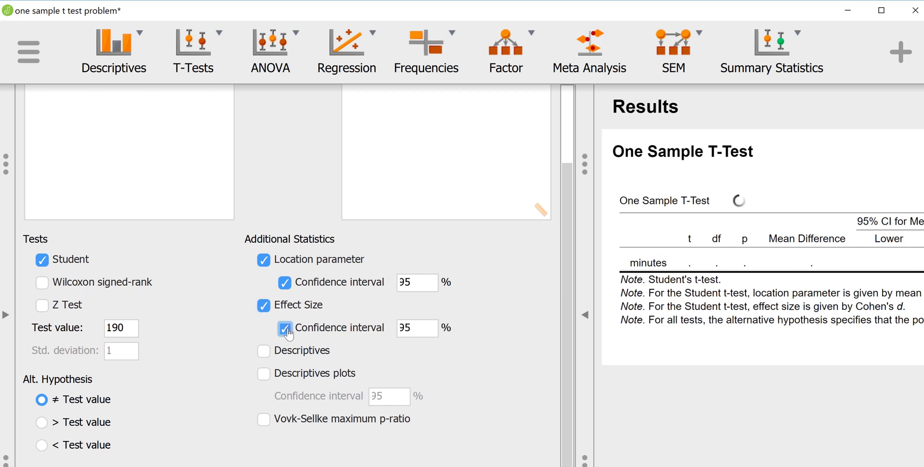
click(264, 351)
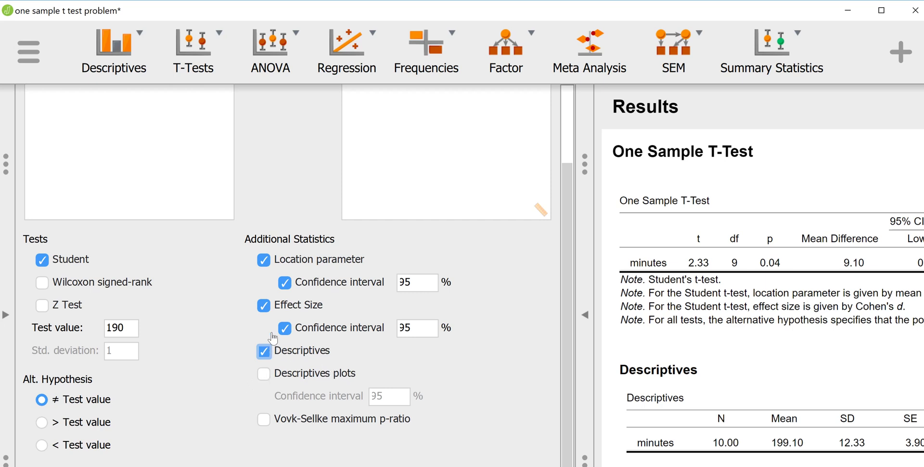
click(264, 374)
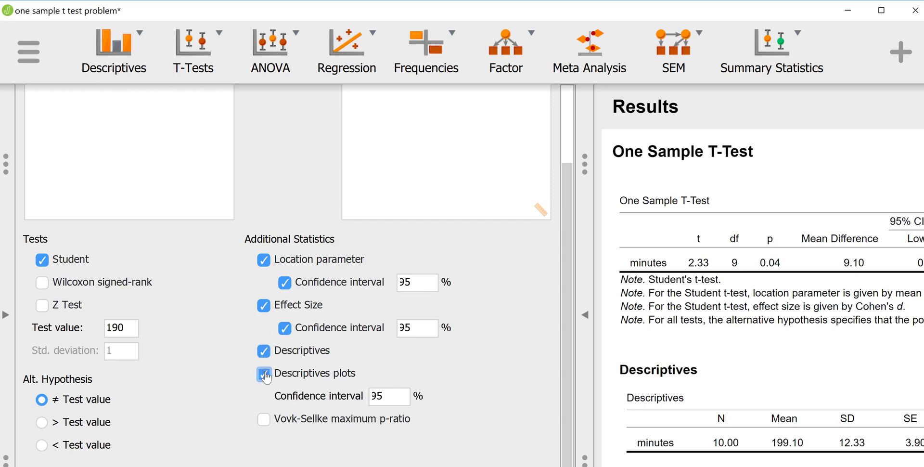
scroll(473, 334, up, 1)
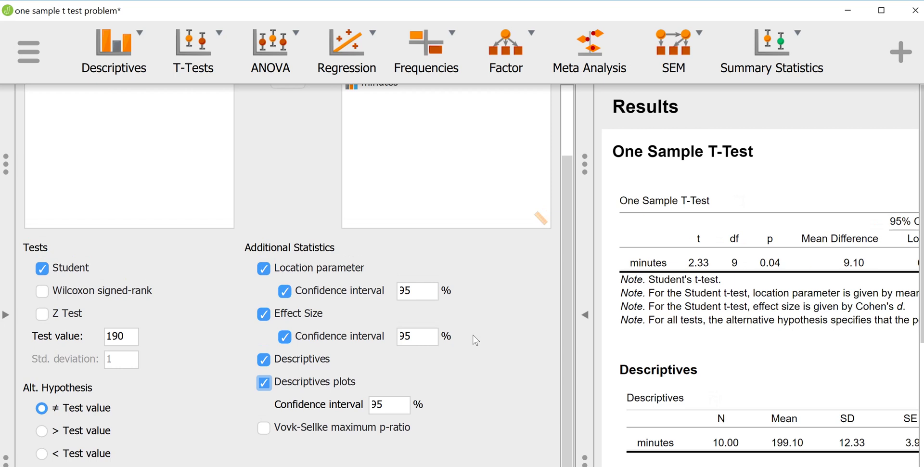
scroll(473, 335, up, 3)
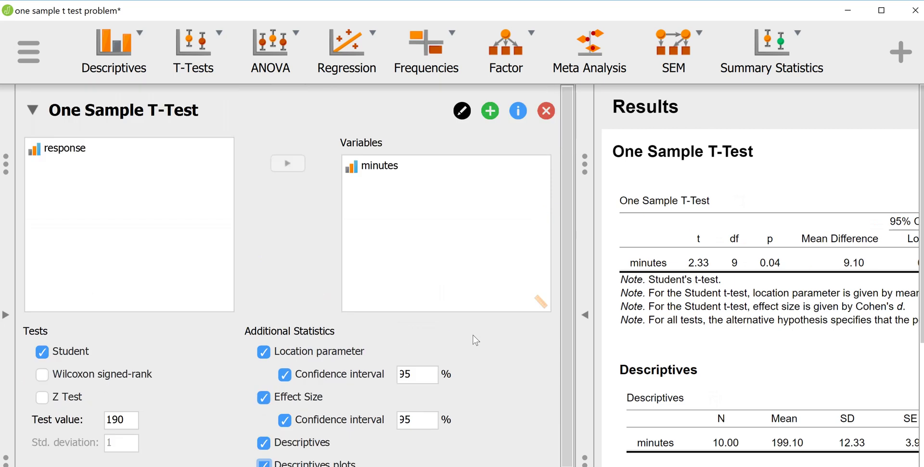
Step: Collapse the options panel so the t-test results fill the window
click(585, 318)
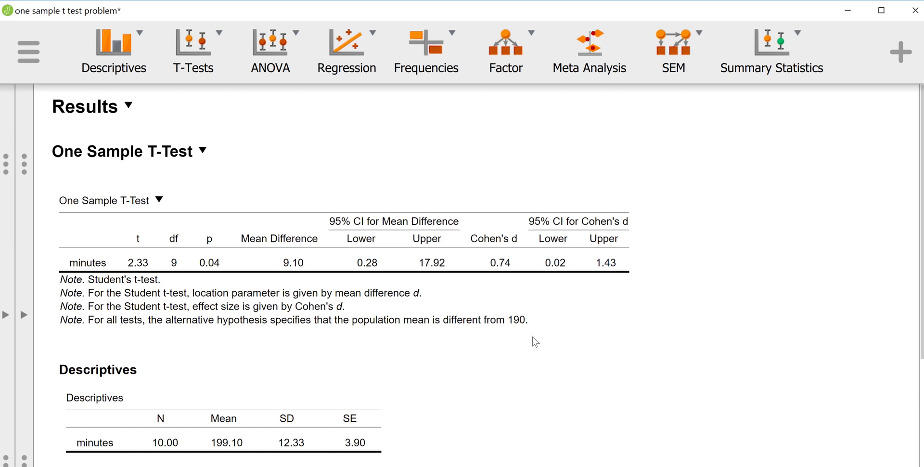
scroll(524, 360, down, 2)
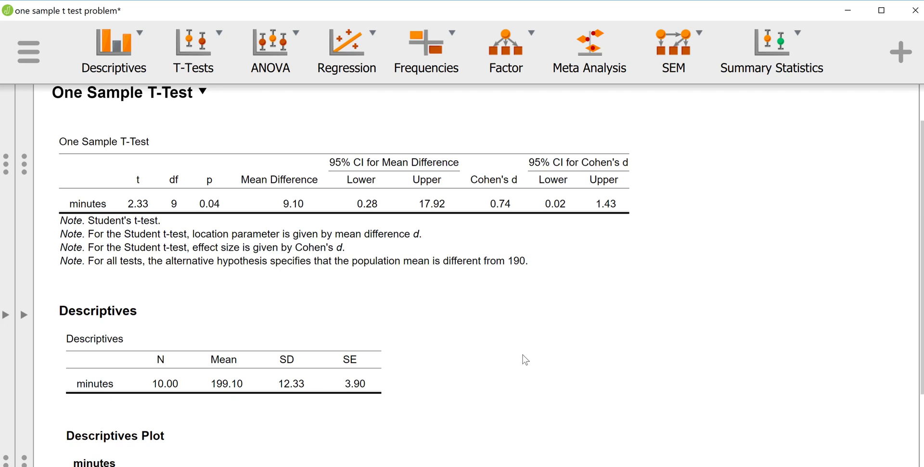
scroll(356, 372, down, 2)
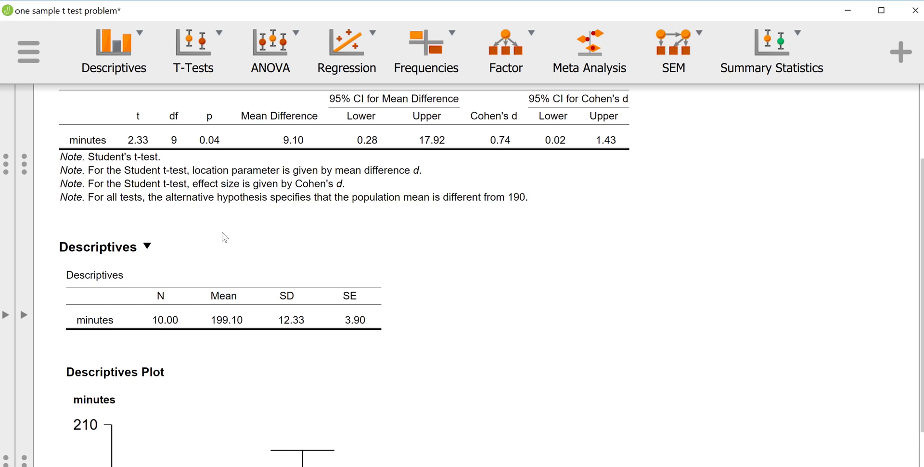
scroll(197, 298, down, 1)
scroll(196, 296, down, 3)
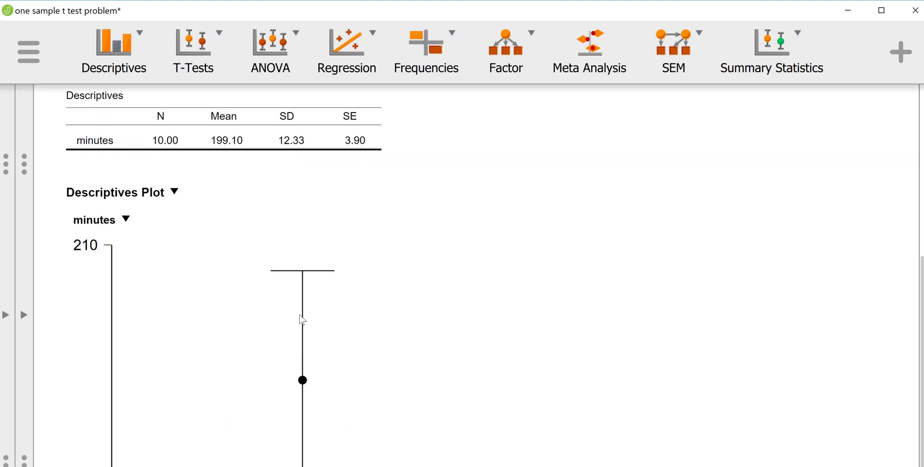
scroll(302, 320, up, 3)
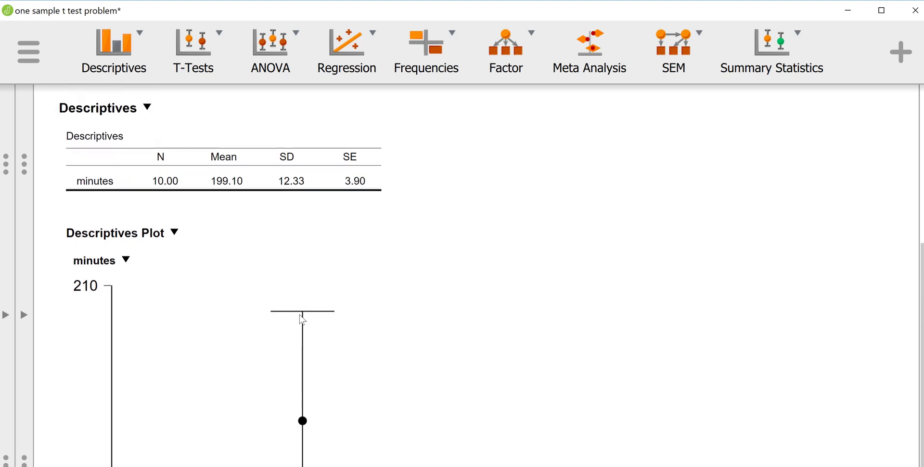
scroll(299, 315, up, 4)
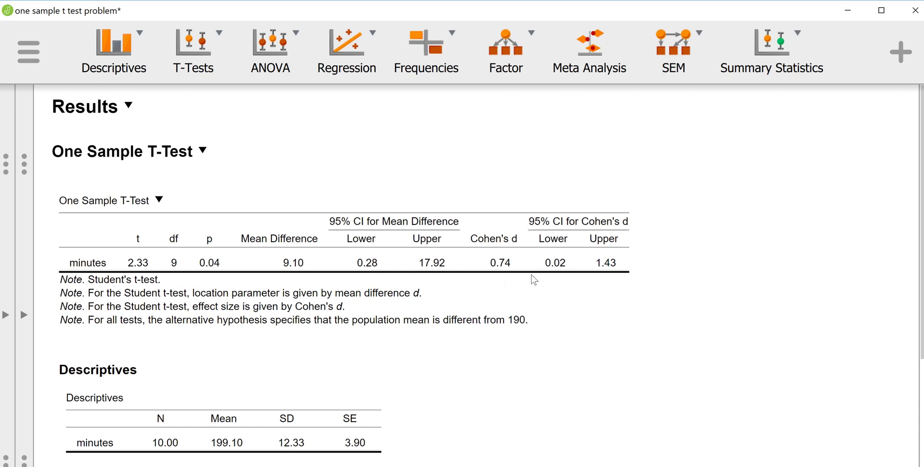
scroll(532, 275, down, 1)
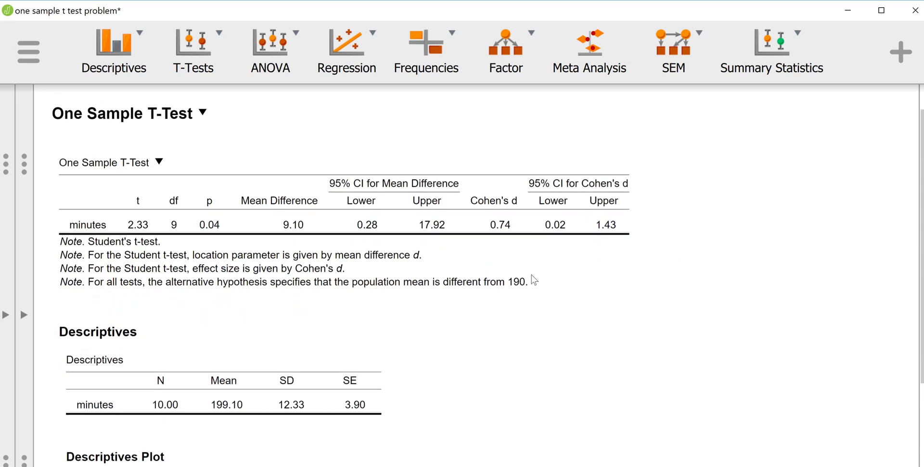
scroll(532, 274, up, 1)
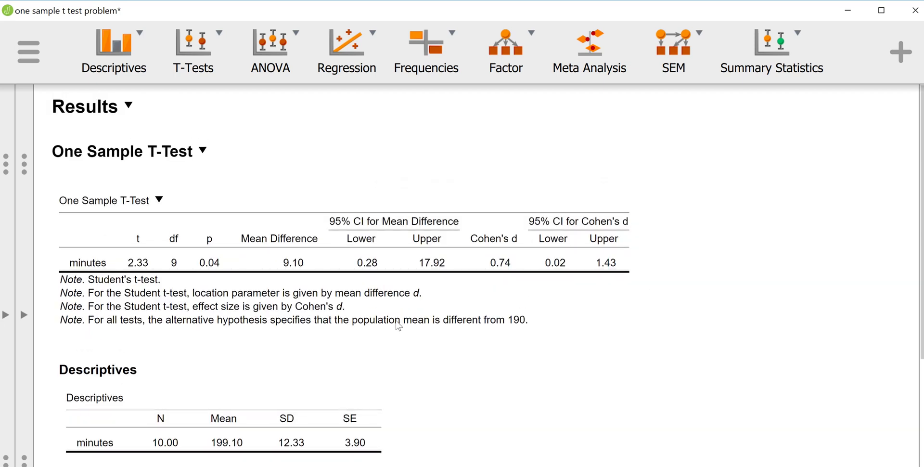